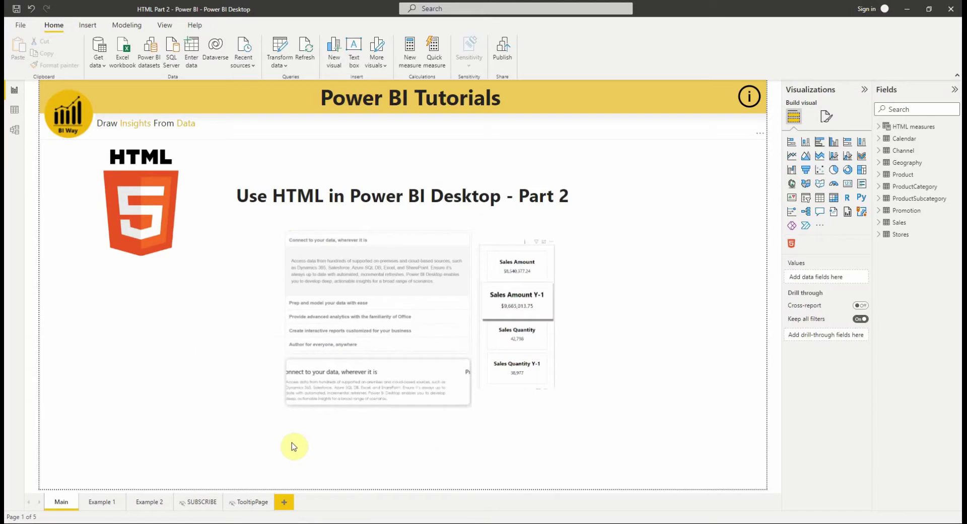
Step: Go to the Example 1 page with the Power BI Desktop feature-description text
left_click(102, 502)
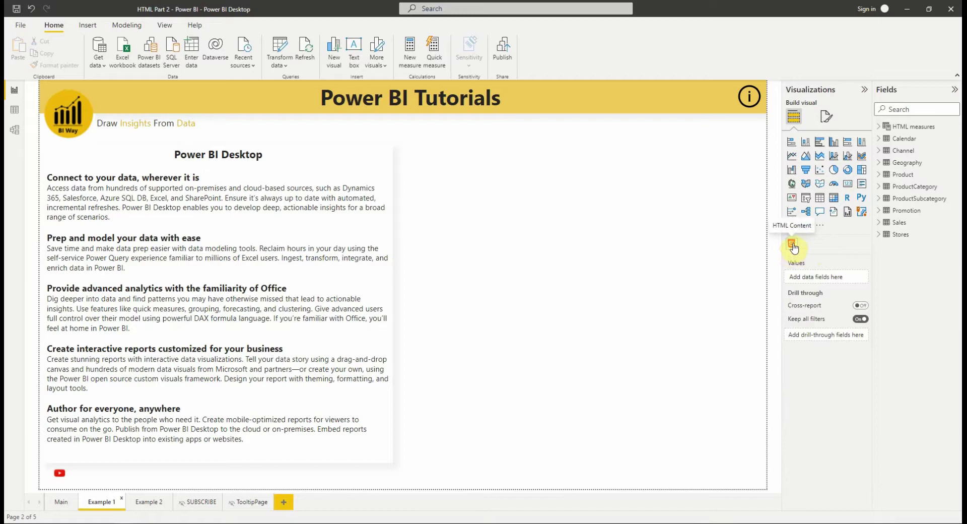
Step: Expand the HTML measures table and select the HTML accordion measure
left_click(879, 127)
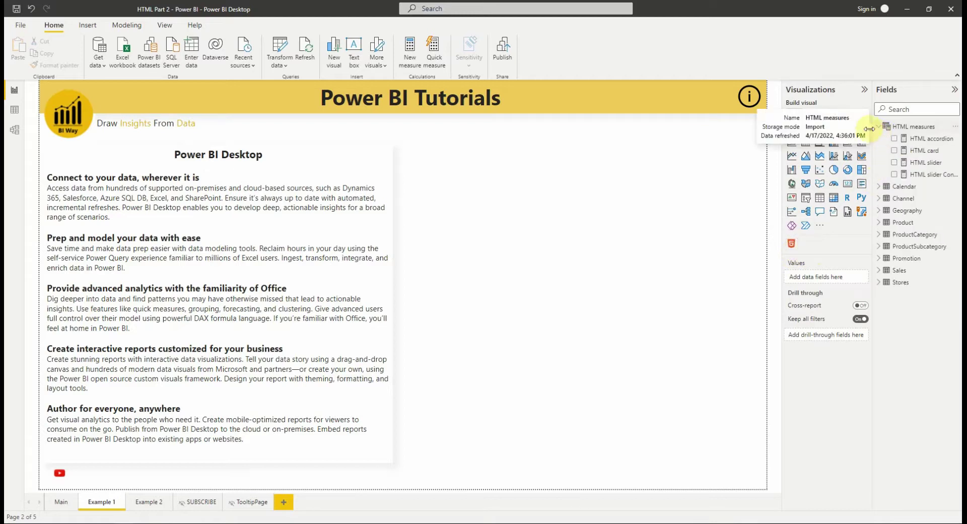
left_click(922, 143)
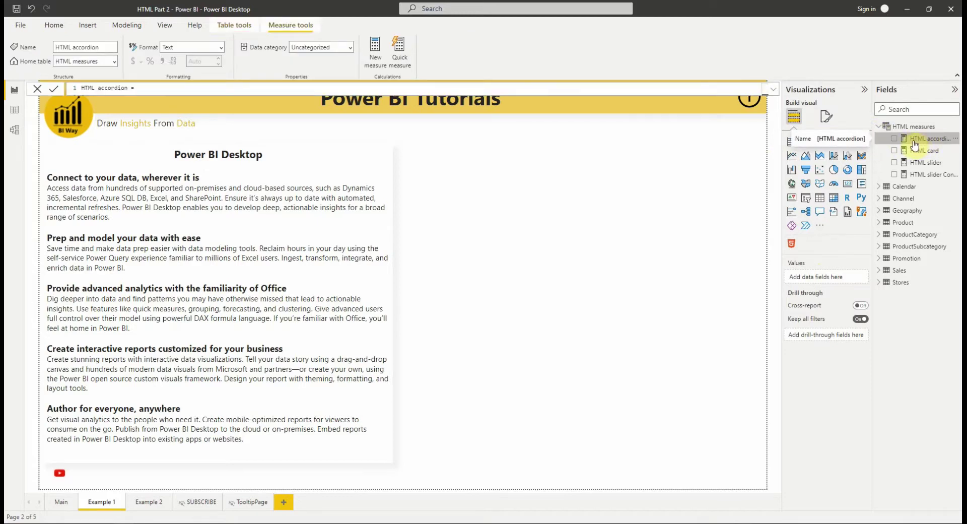
Step: Add an HTML Content visual beside the text, resize it, and feed it the HTML accordion measure
left_click(789, 246)
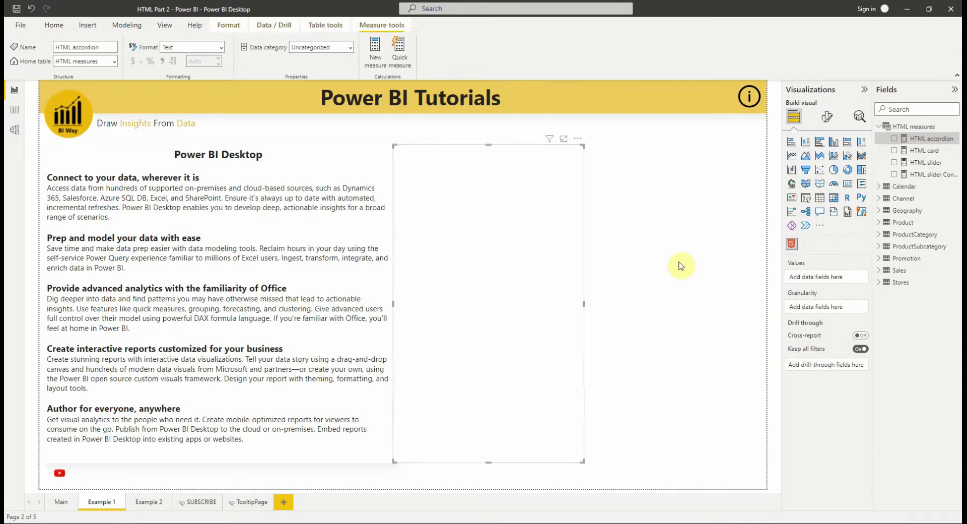
left_click_drag(584, 463, 746, 323)
left_click_drag(747, 356, 756, 369)
left_click_drag(396, 371, 412, 370)
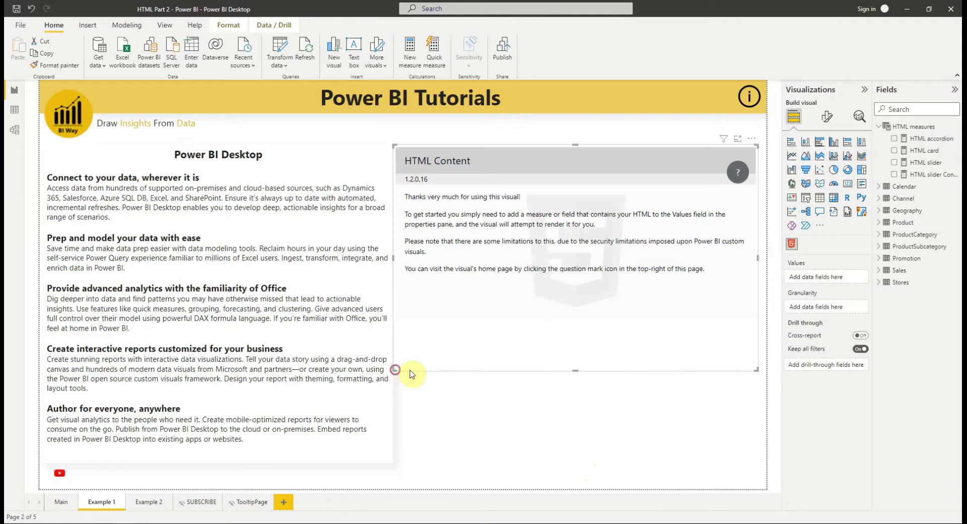
left_click(893, 138)
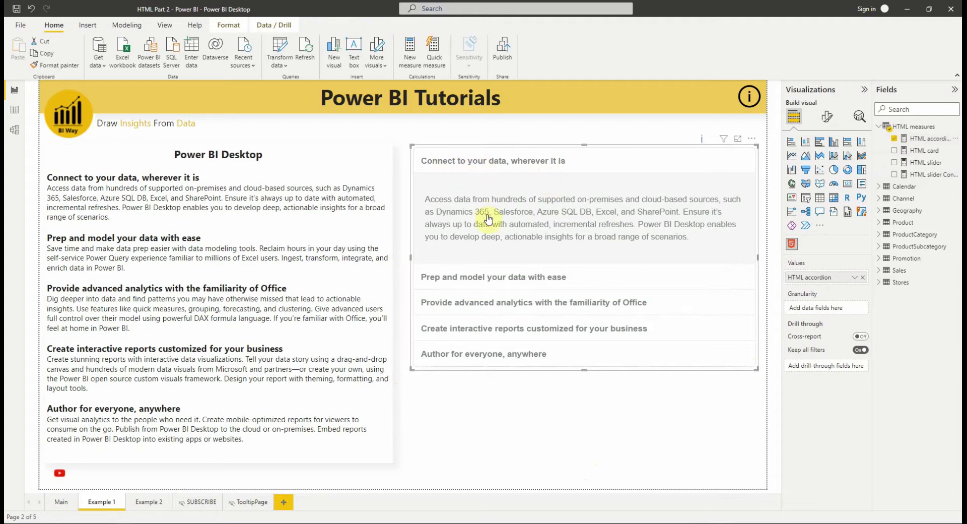
Step: Expand the four accordion sections, from Prep and model your data to Author for everyone
left_click(478, 276)
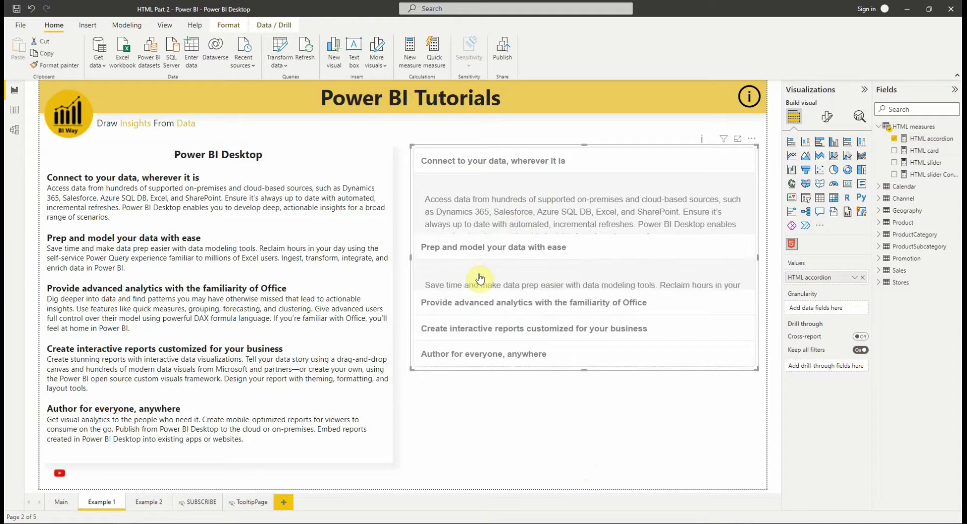
left_click(483, 301)
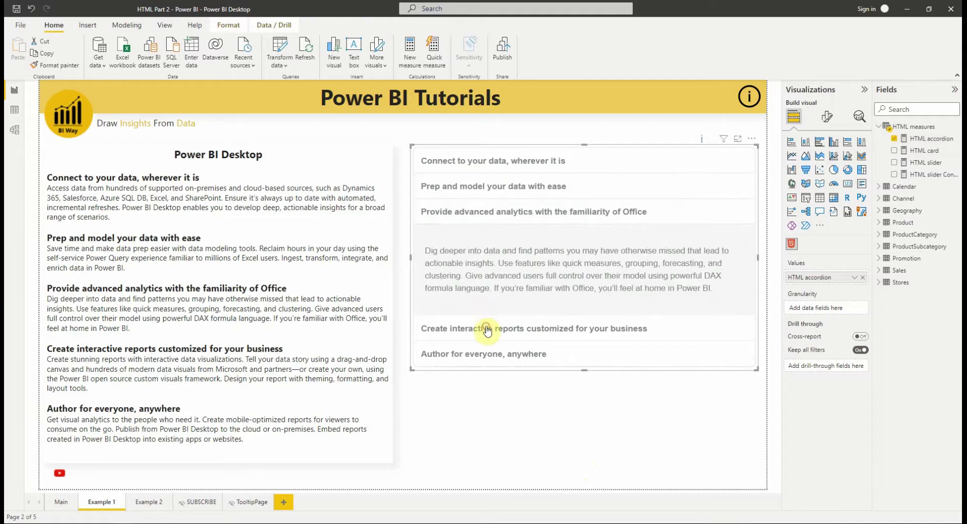
left_click(487, 329)
left_click(492, 355)
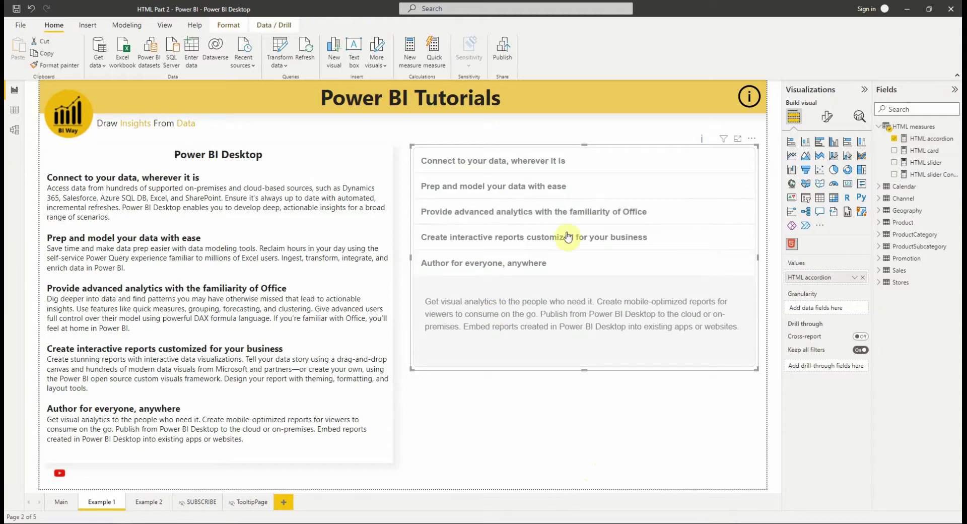
Step: Review the full HTML accordion measure code in the expanded formula bar
left_click(876, 134)
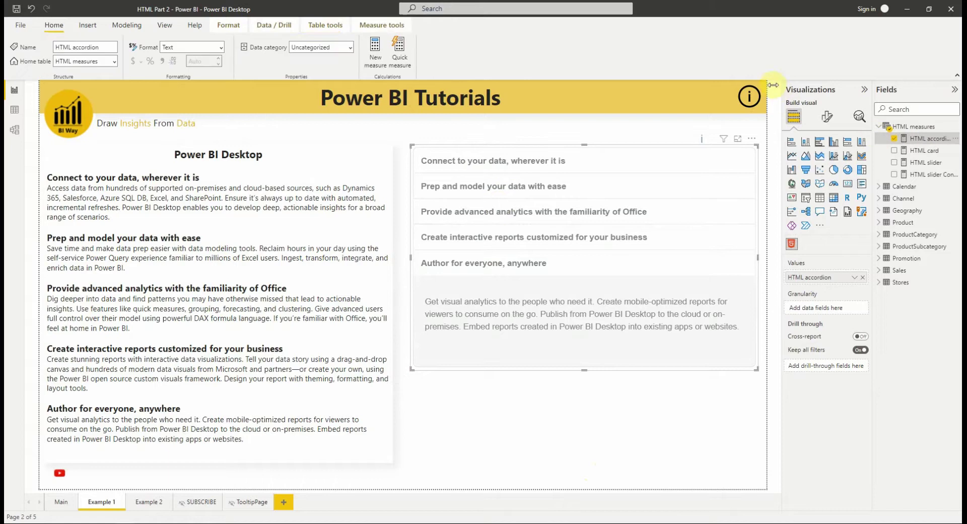
left_click(770, 90)
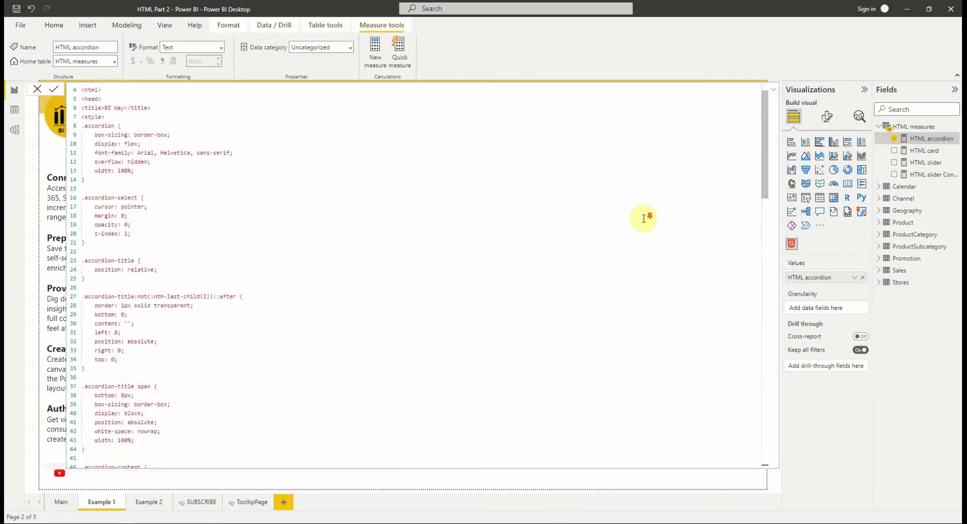
scroll(647, 222, "down", 15)
scroll(649, 227, "down", 15)
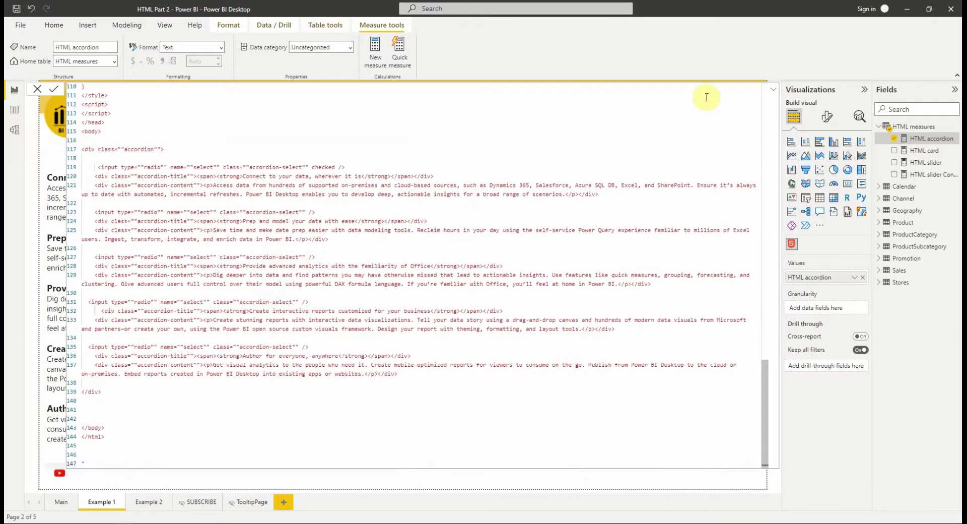
left_click(774, 89)
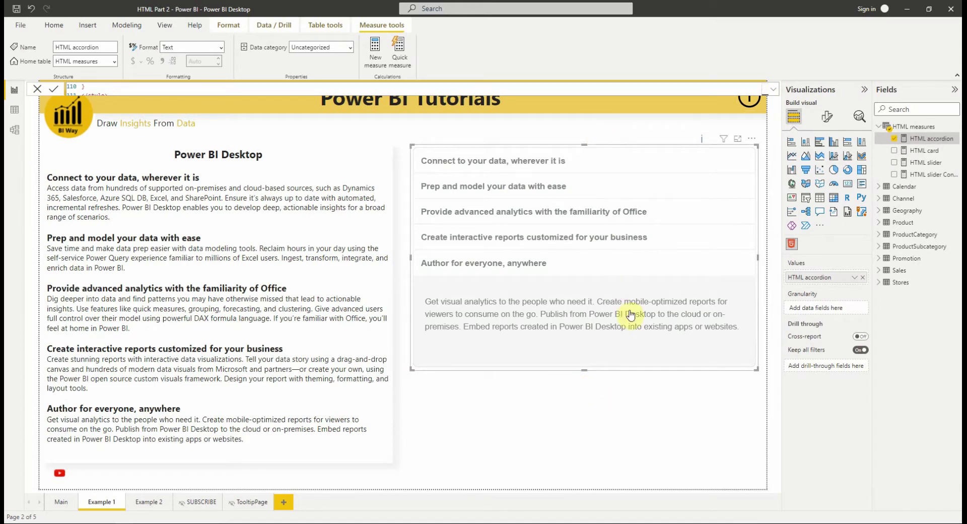
Step: Open accordion sections one at a time, ending on Author for everyone, anywhere, then deselect
left_click(511, 239)
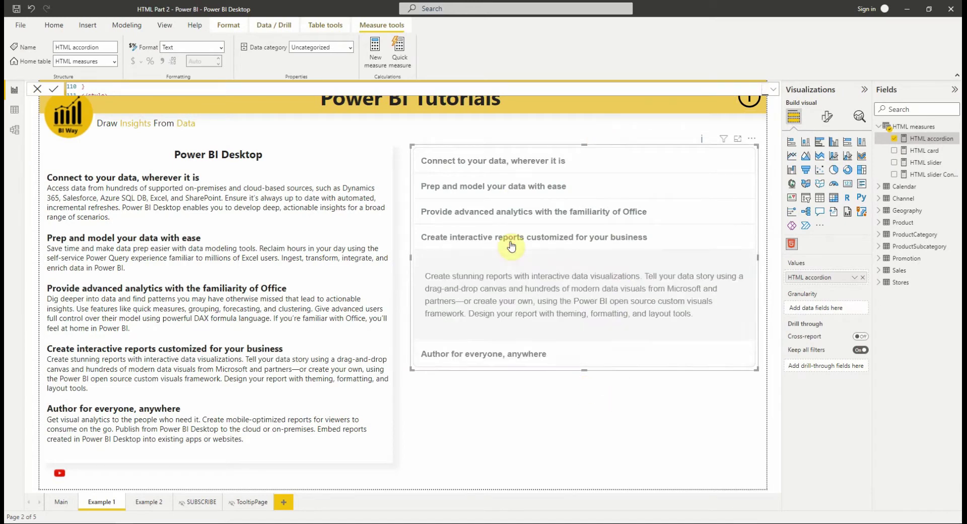
left_click(502, 212)
left_click(504, 189)
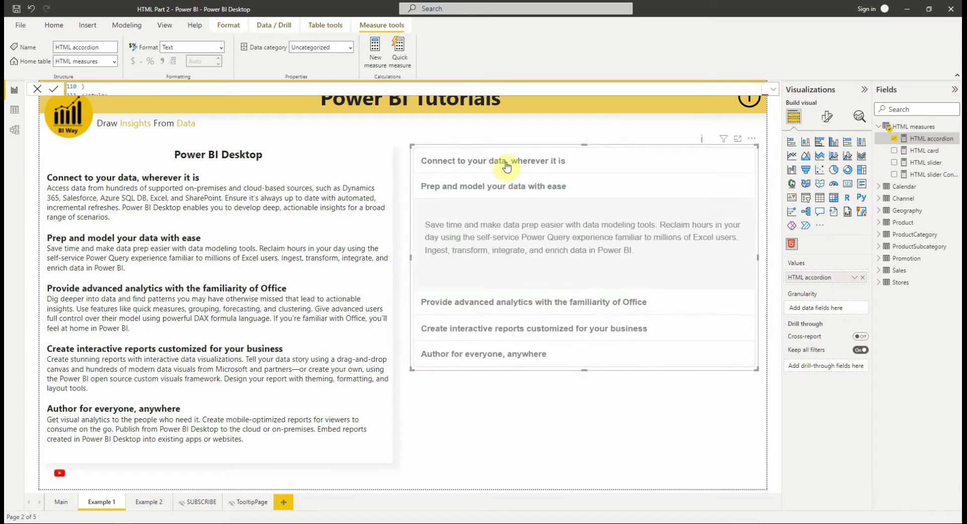
left_click(518, 353)
left_click(546, 396)
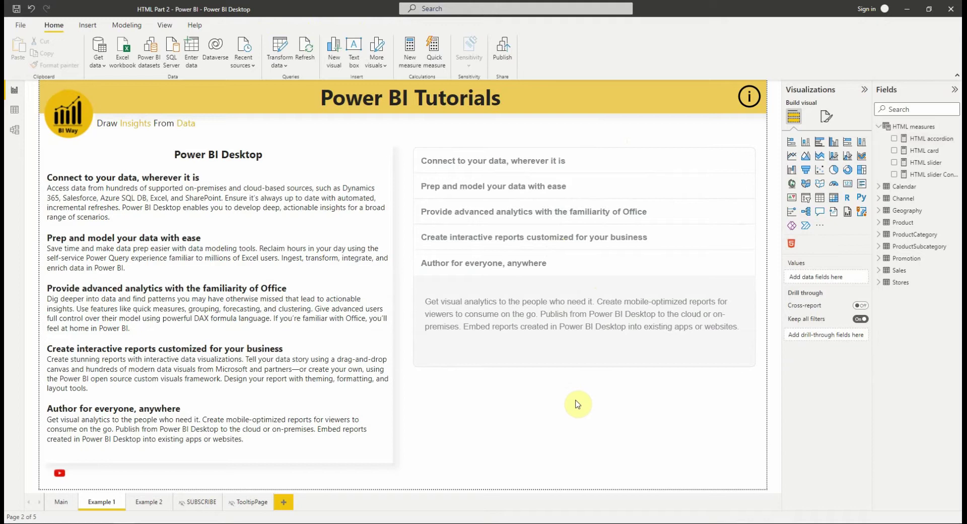
Step: Review the full HTML slider Content measure code in the expanded formula bar
left_click(929, 174)
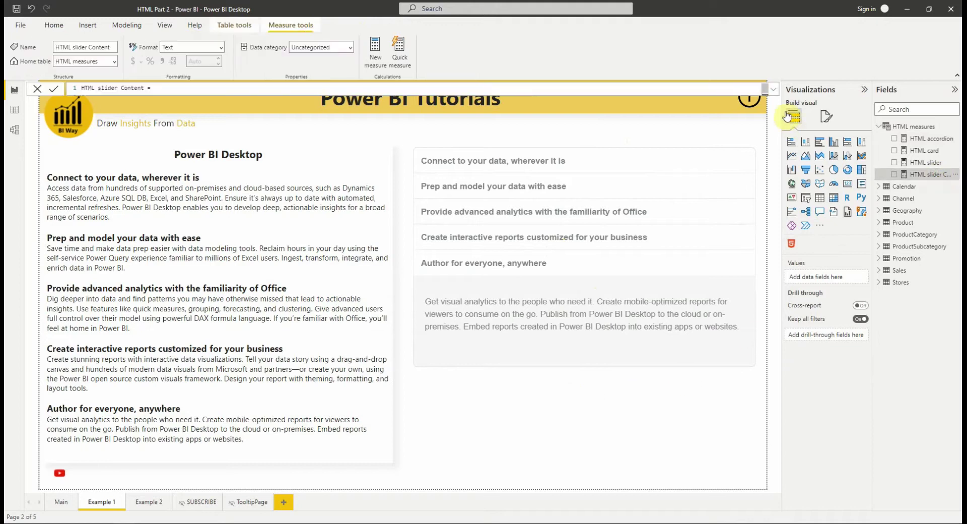
left_click(772, 89)
scroll(756, 227, "down", 7)
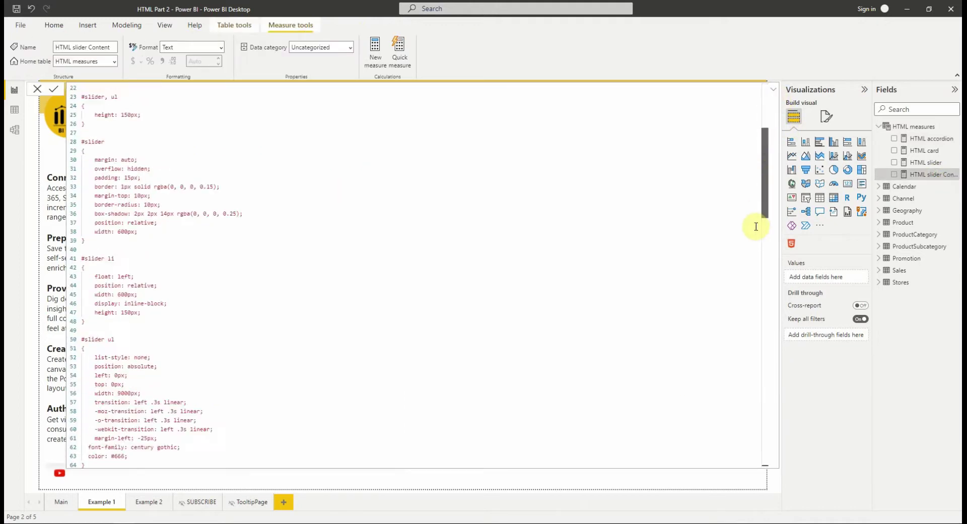
scroll(755, 226, "down", 20)
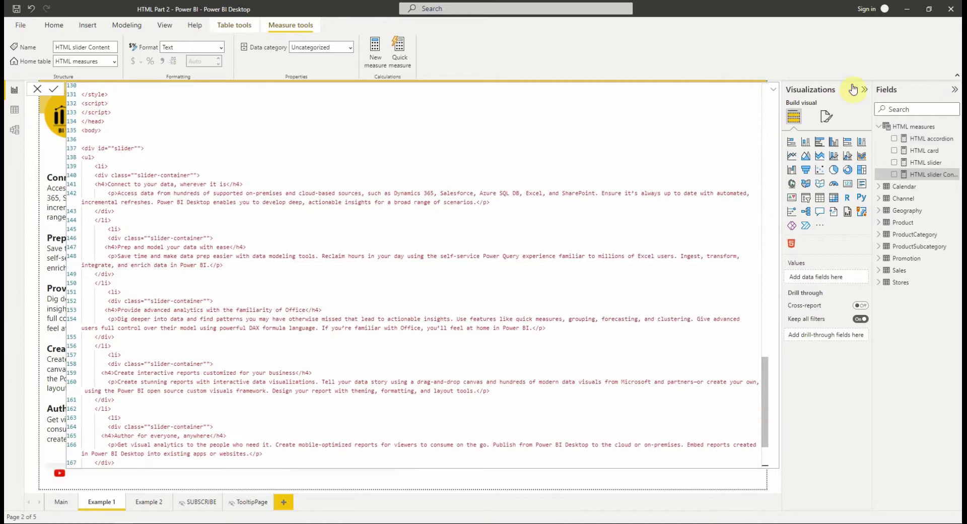
left_click(773, 89)
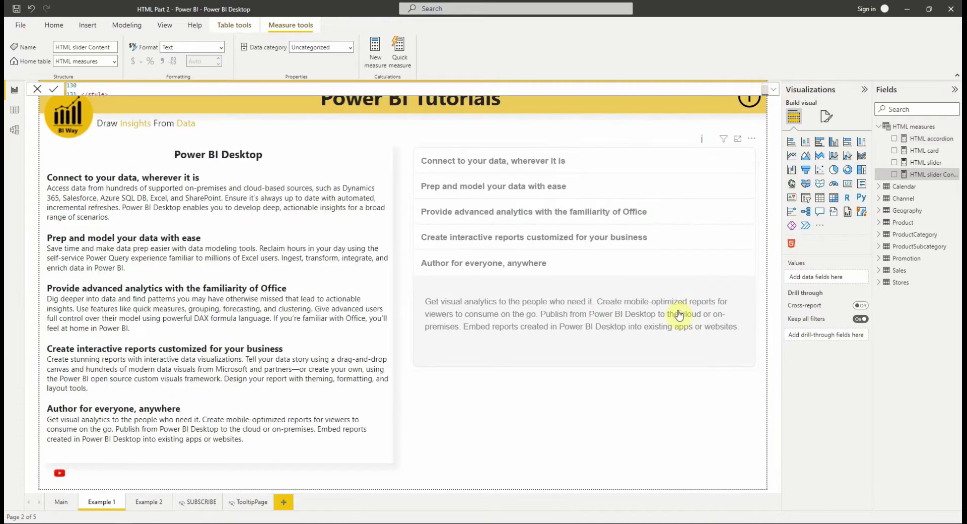
Step: Add an HTML Content visual below the accordion showing HTML slider Content, made taller
left_click(789, 246)
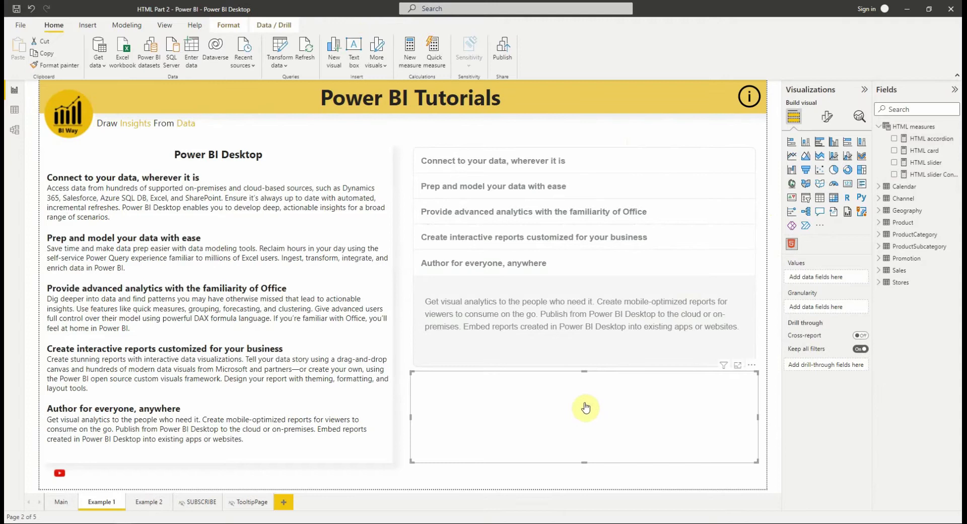
left_click(894, 174)
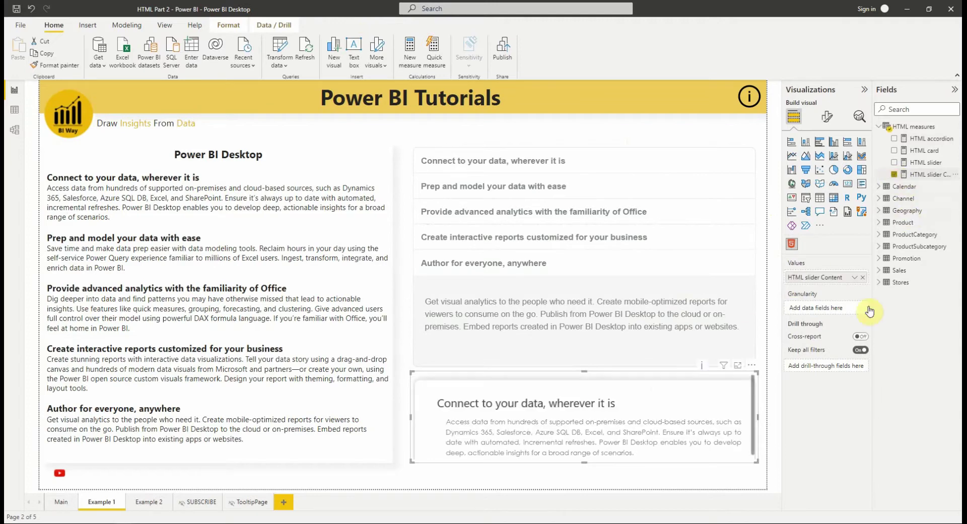
left_click_drag(584, 462, 583, 479)
left_click(586, 481)
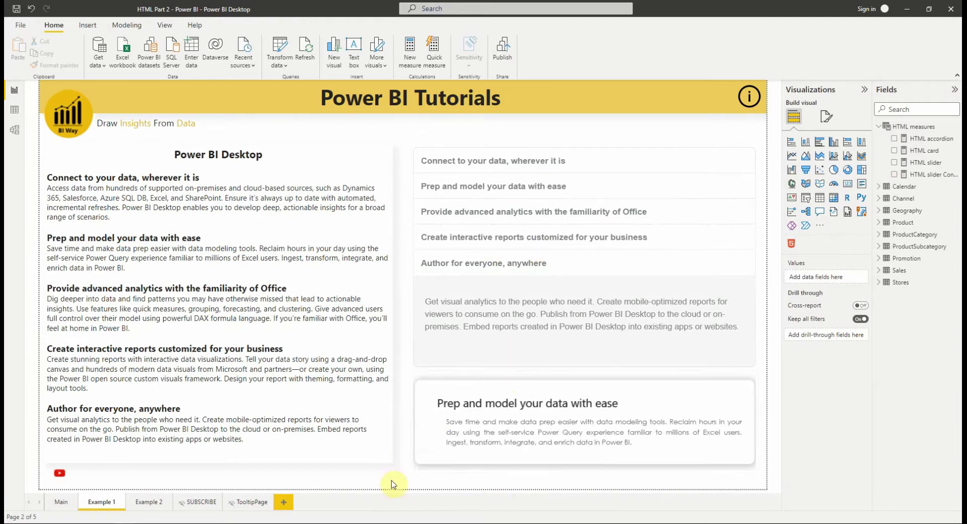
Step: Expand the Create interactive reports and Provide advanced analytics sections, then go to Example 2
left_click(468, 238)
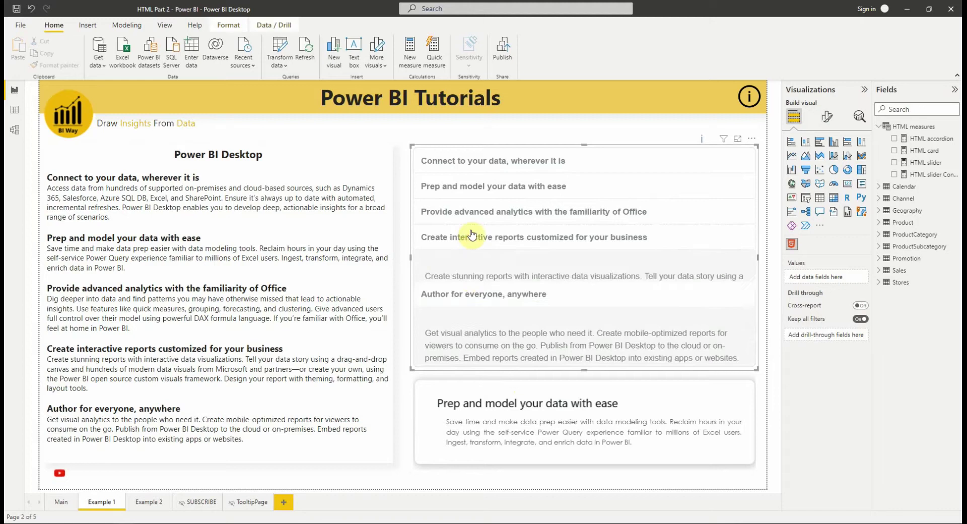
left_click(478, 217)
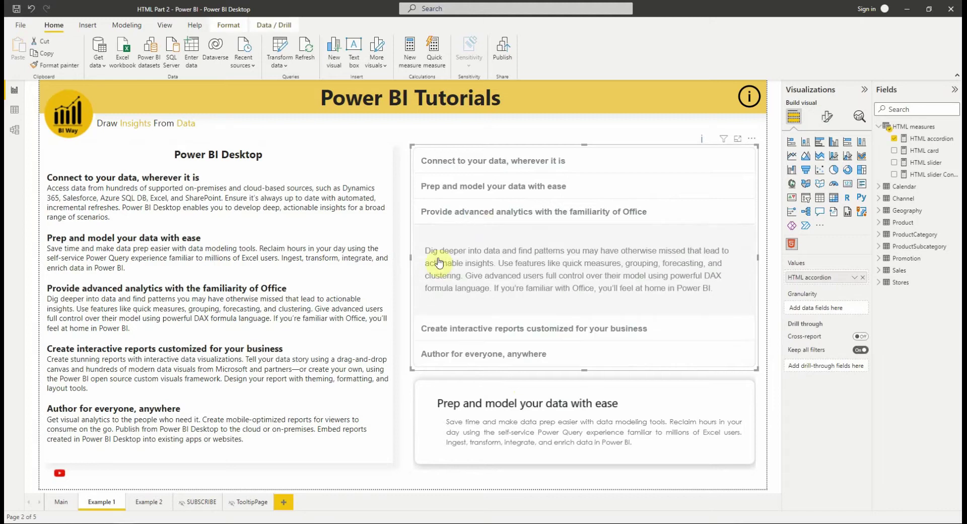
left_click(399, 474)
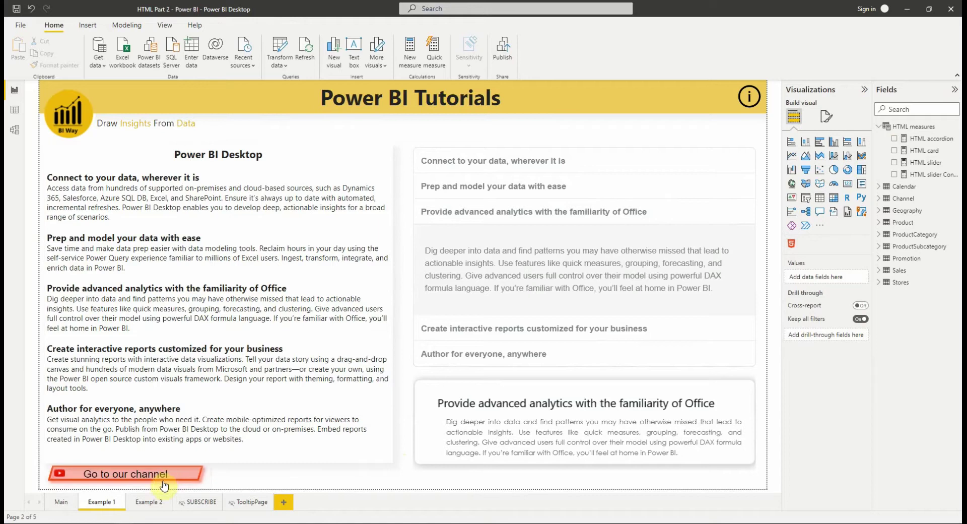
left_click(150, 502)
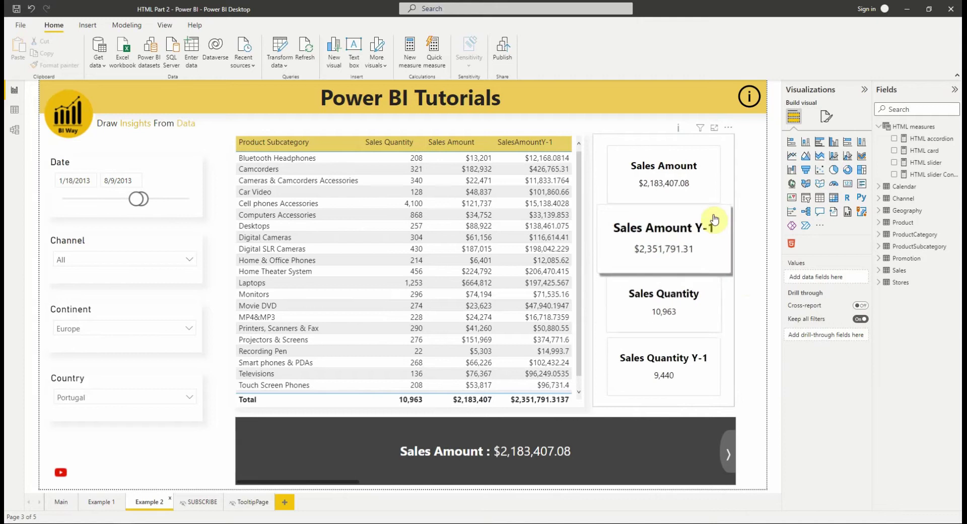
Step: Select the KPI card visual and read the HTML card measure's FORMAT-based code
left_click(729, 194)
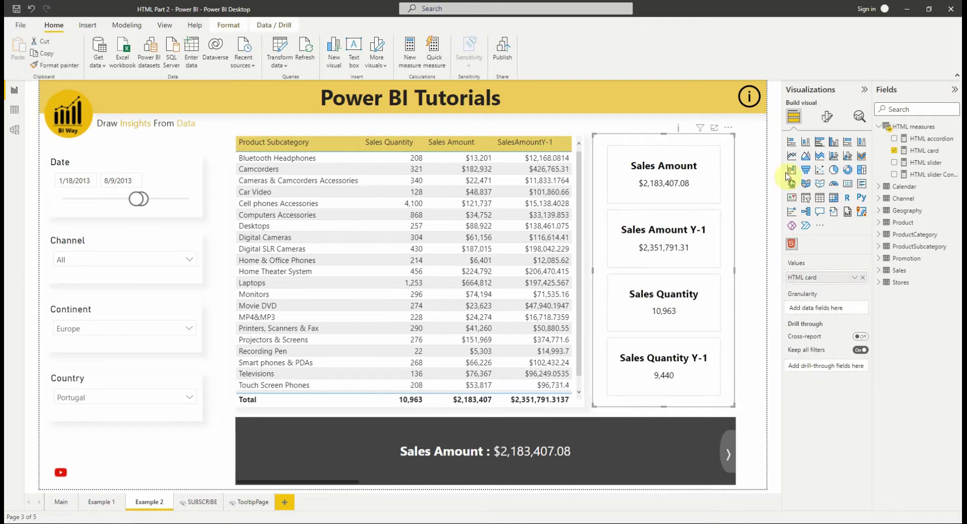
left_click(913, 151)
left_click(773, 89)
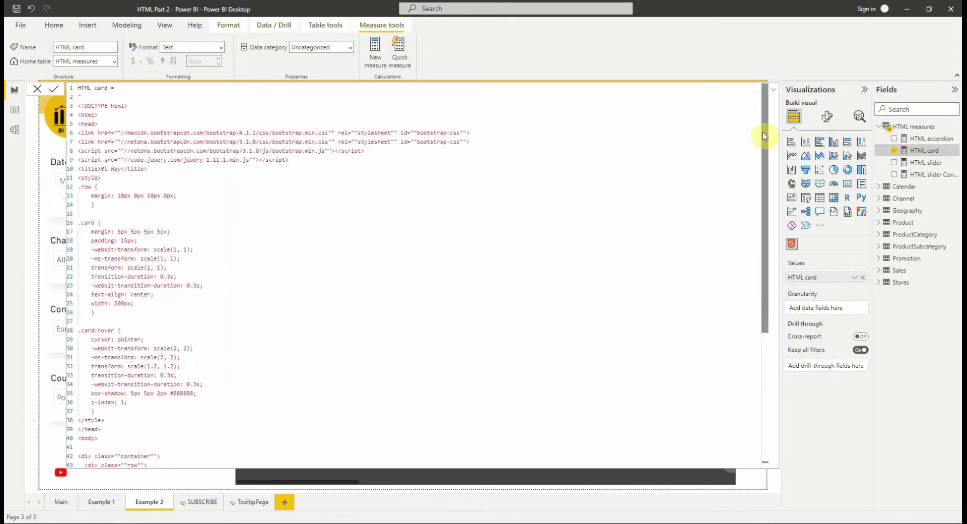
scroll(768, 223, "down", 8)
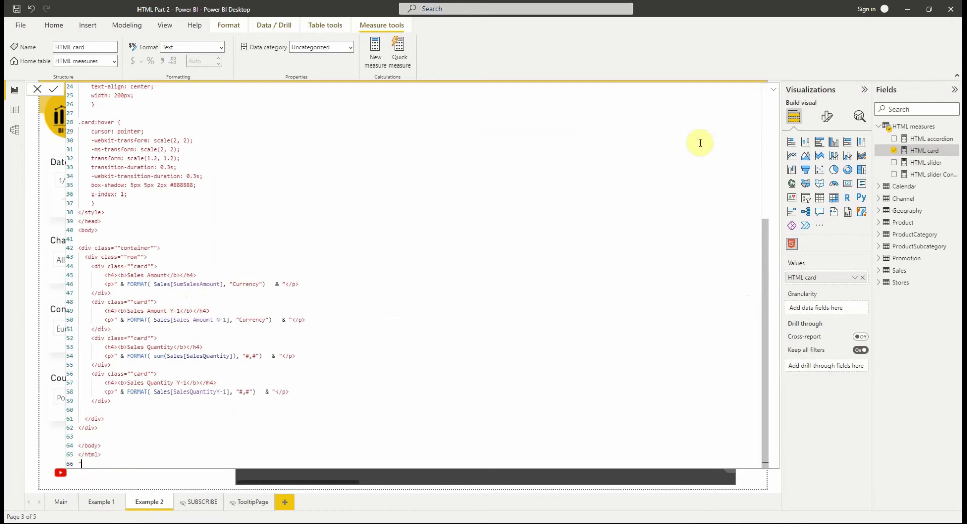
left_click(772, 90)
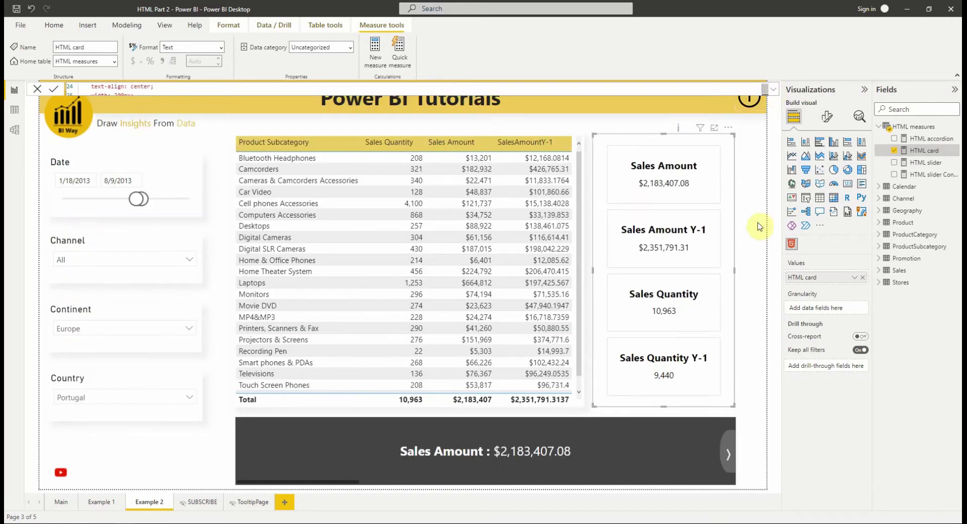
Step: Cycle the KPI slider to Sales Quantity and back to Sales Amount, then open the Country slicer
left_click(746, 301)
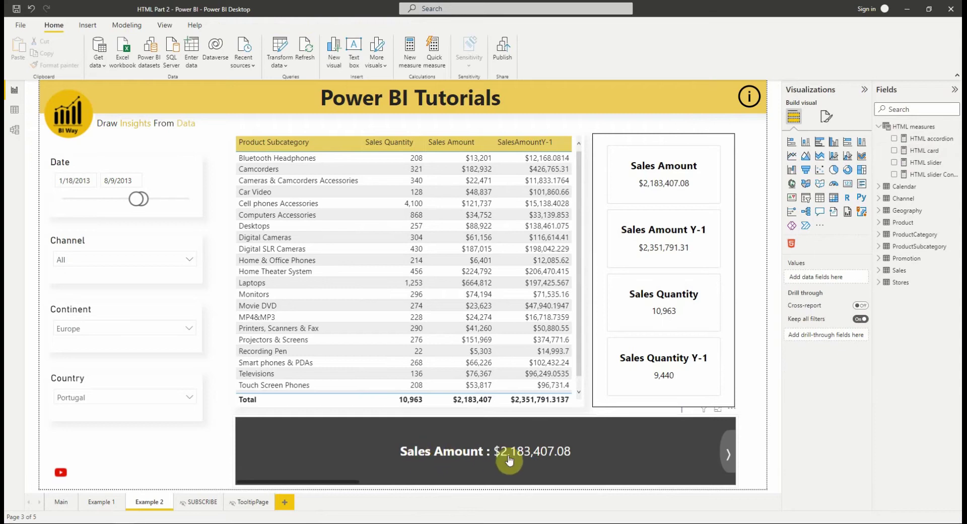
left_click(727, 453)
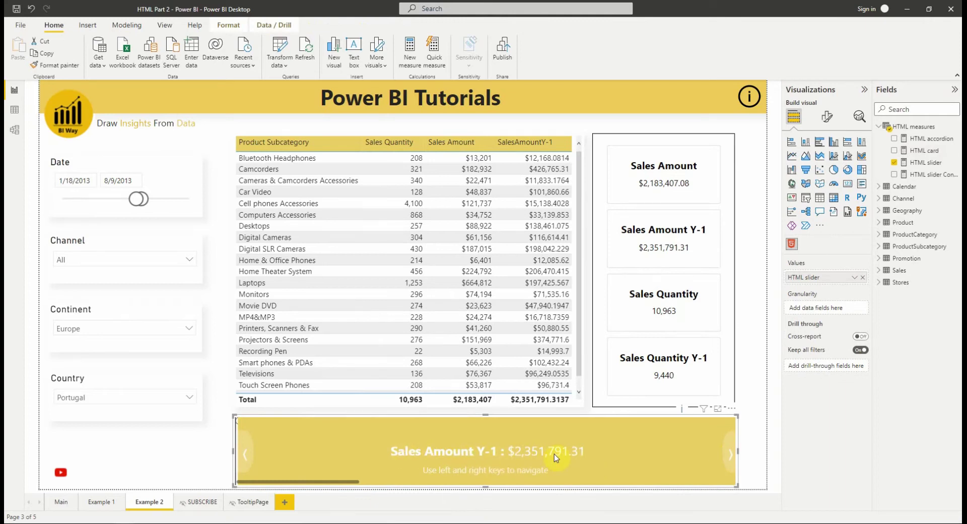
left_click(511, 477)
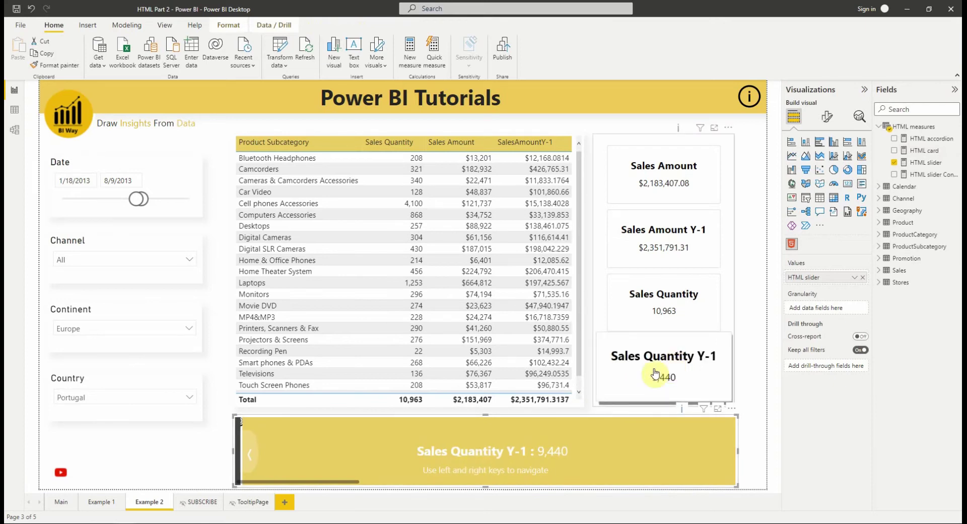
key("Left")
key("Left")
key("Left")
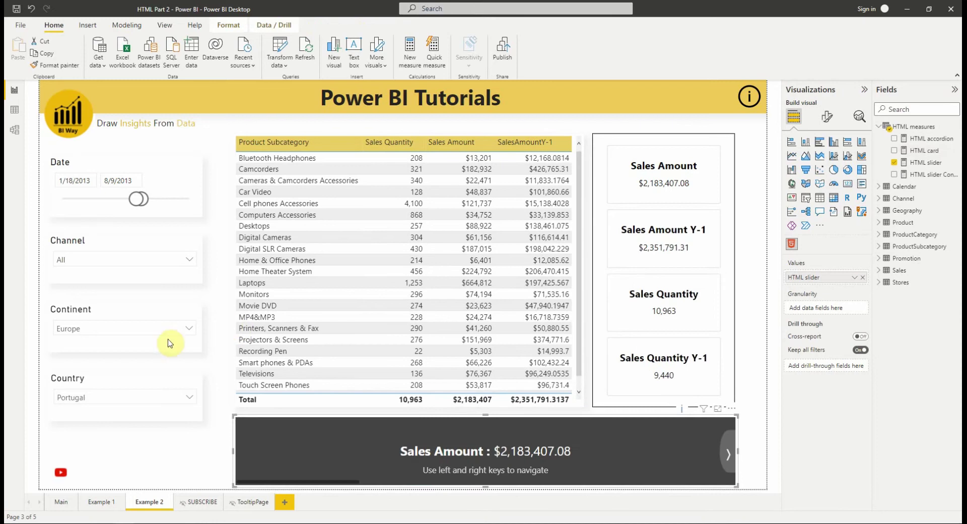
left_click(120, 401)
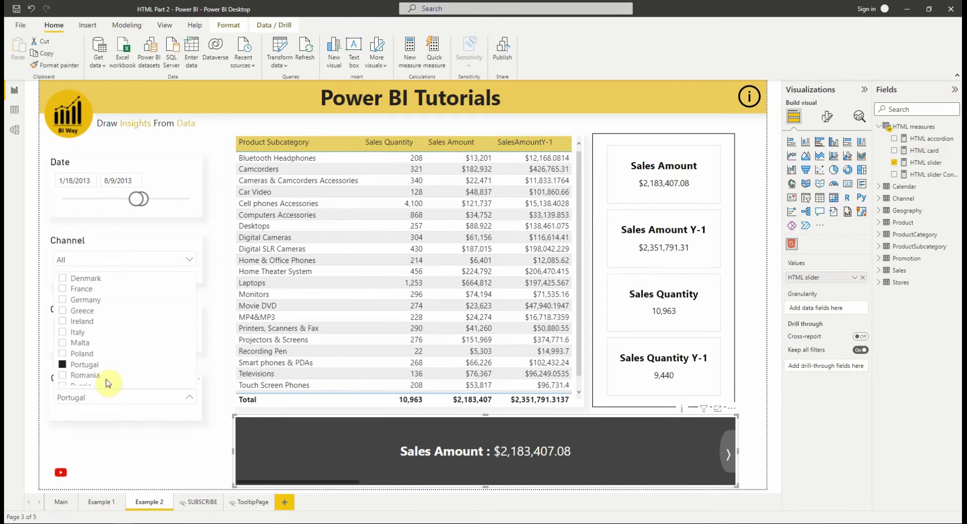